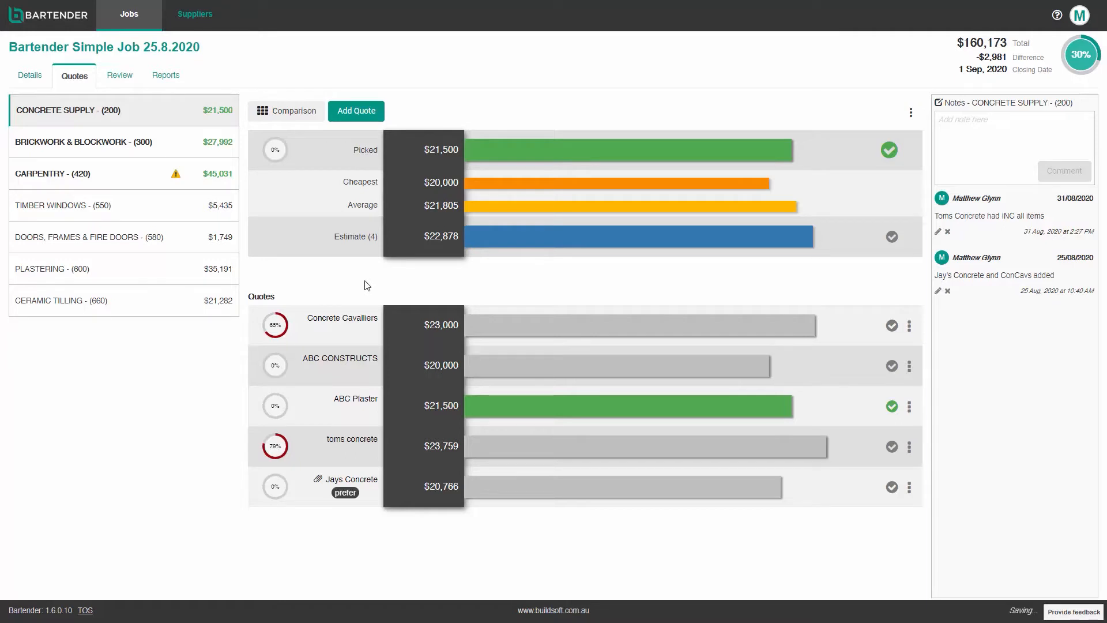
# Step: Start a new quote for Concrete Supply and look through the available pro rata options
pyautogui.click(361, 111)
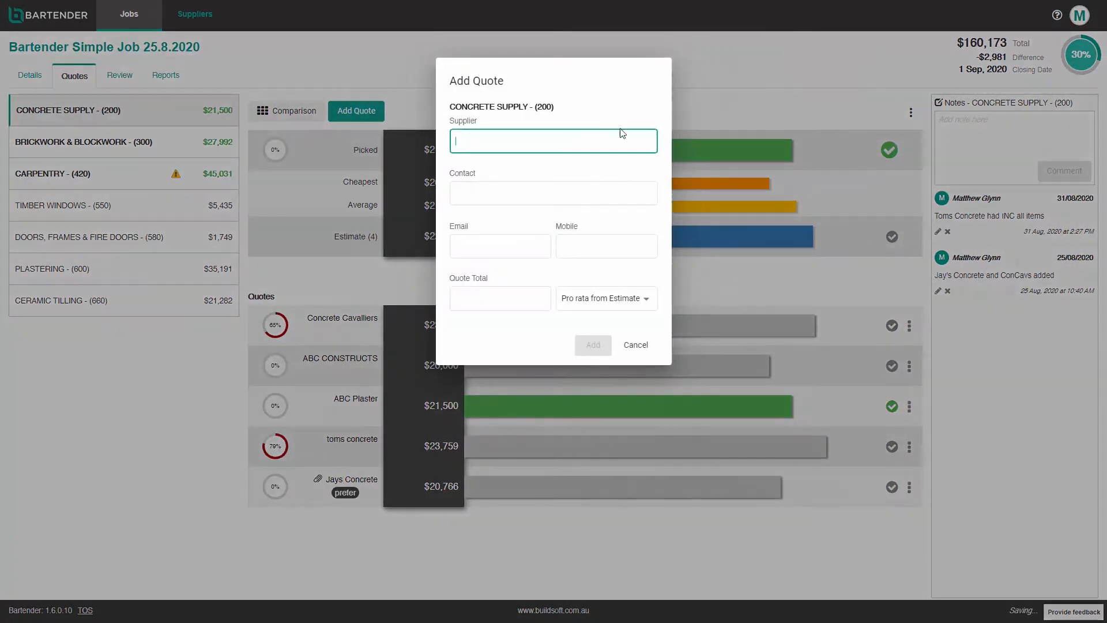
pyautogui.click(659, 305)
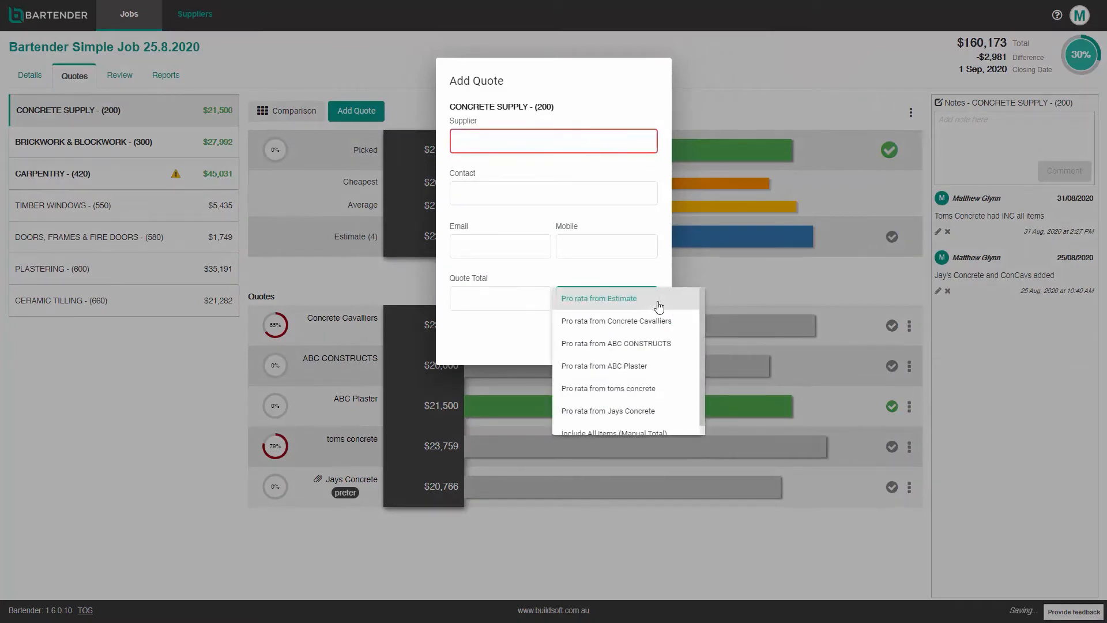
pyautogui.scroll(-1, 663, 330)
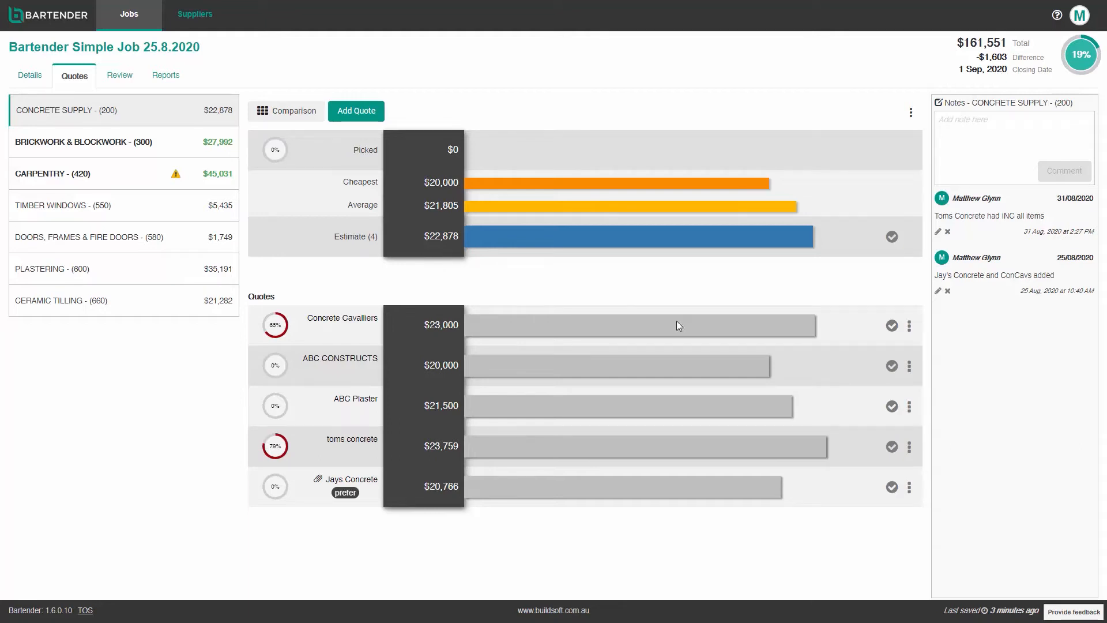
# Step: Pick and unpick the full ABC Plaster quote and the estimate for Concrete Supply
pyautogui.click(892, 407)
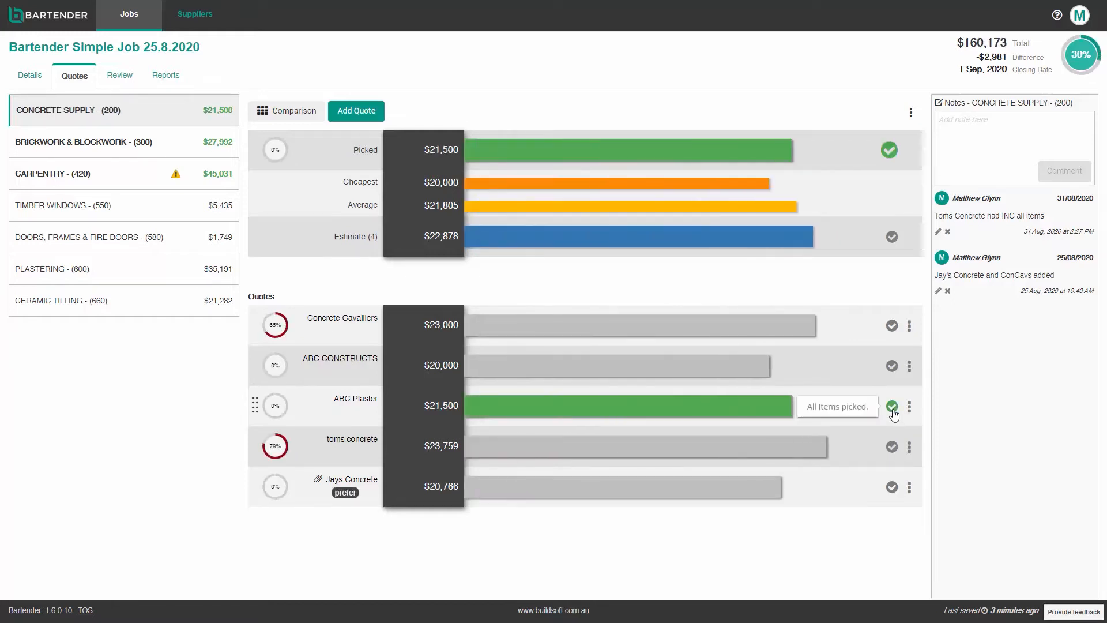
pyautogui.click(892, 408)
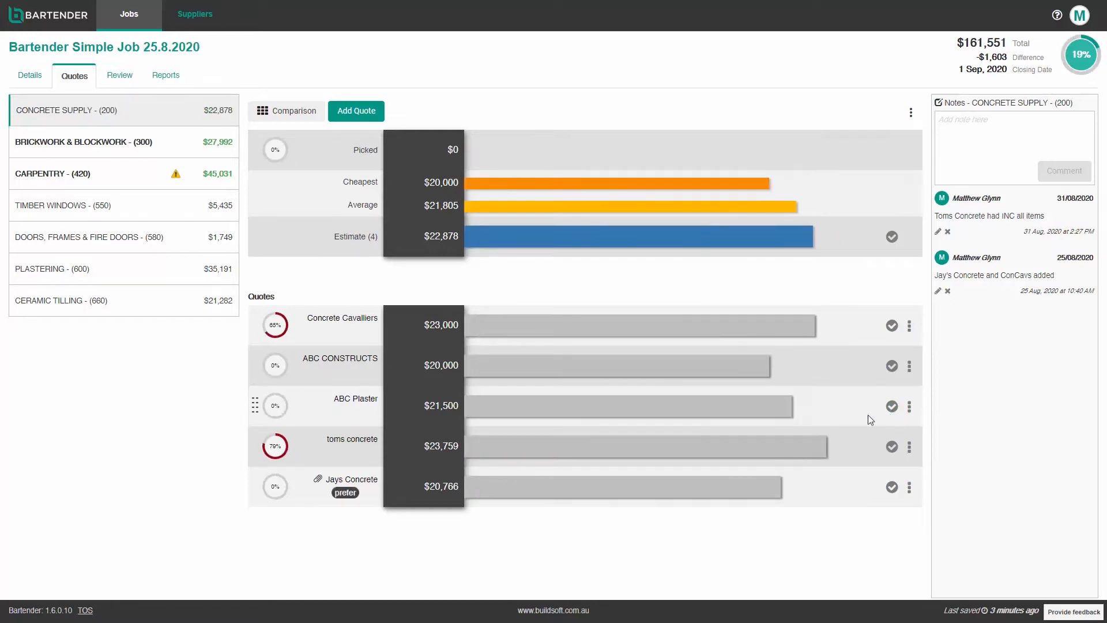
pyautogui.click(893, 237)
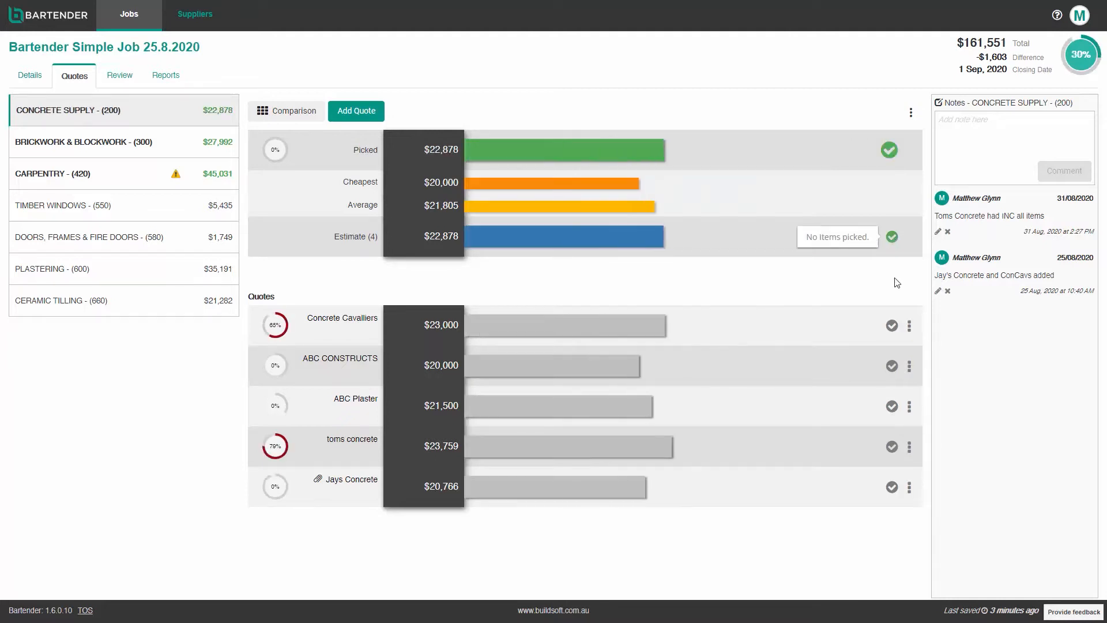
pyautogui.click(891, 237)
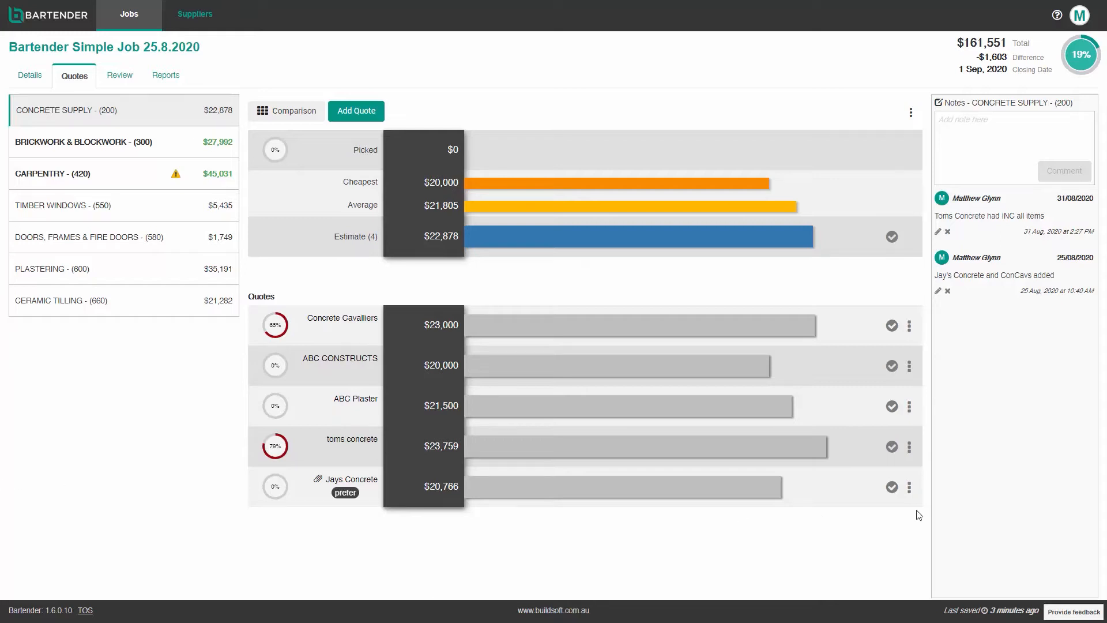
# Step: Pick the ABC Plaster quote and reorder the quotes with ABC Plaster first and Concrete Cavalliers last
pyautogui.click(892, 406)
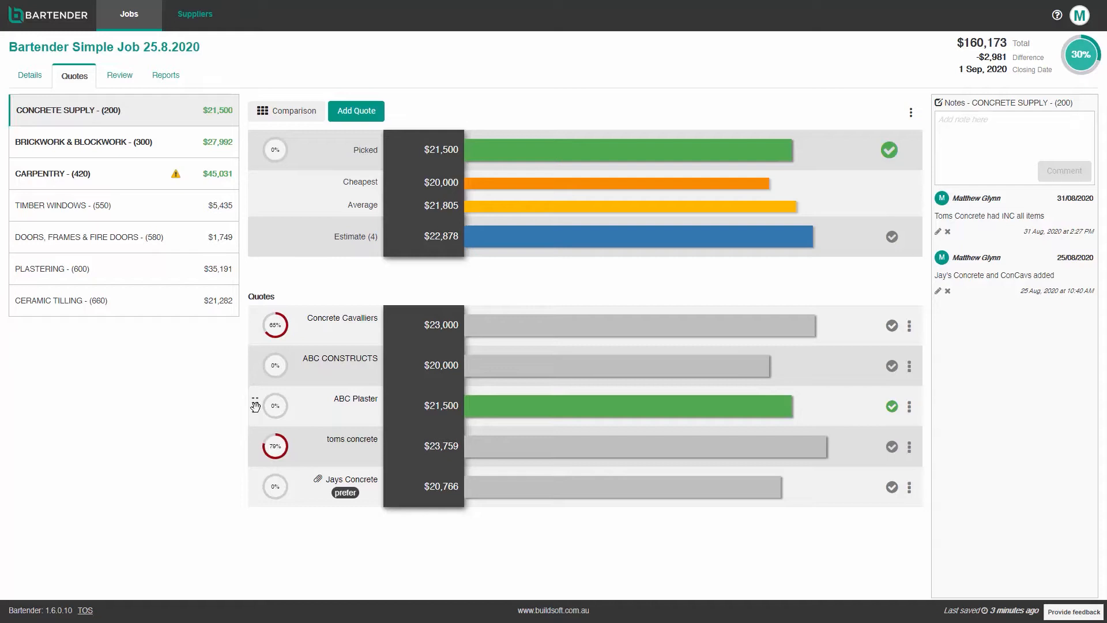
pyautogui.moveTo(255, 407); pyautogui.dragTo(257, 321)
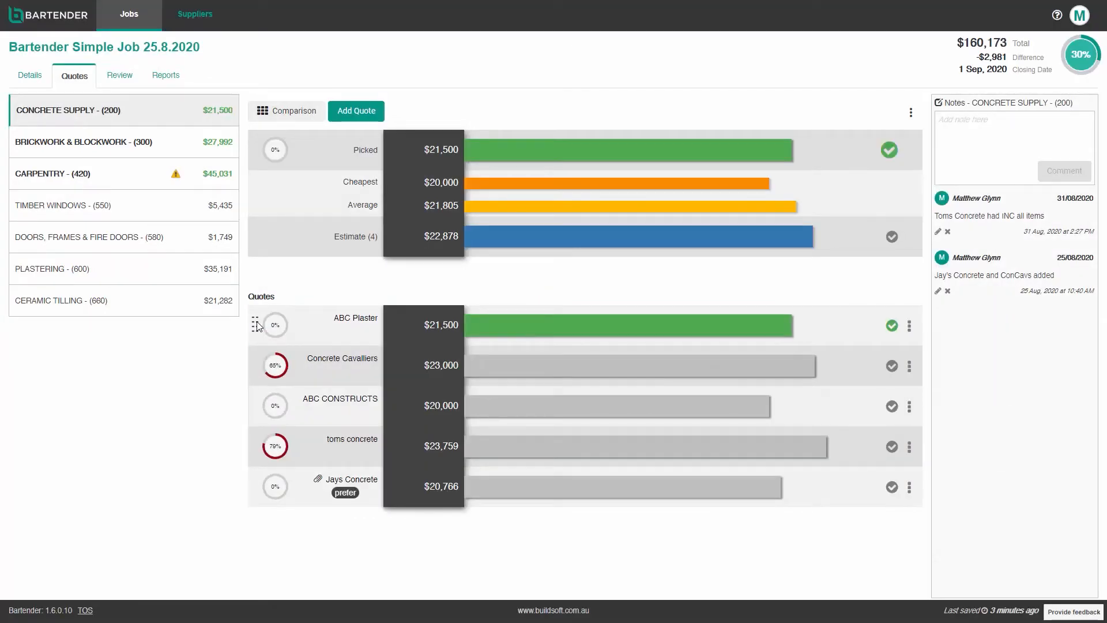
pyautogui.moveTo(257, 363); pyautogui.dragTo(260, 516)
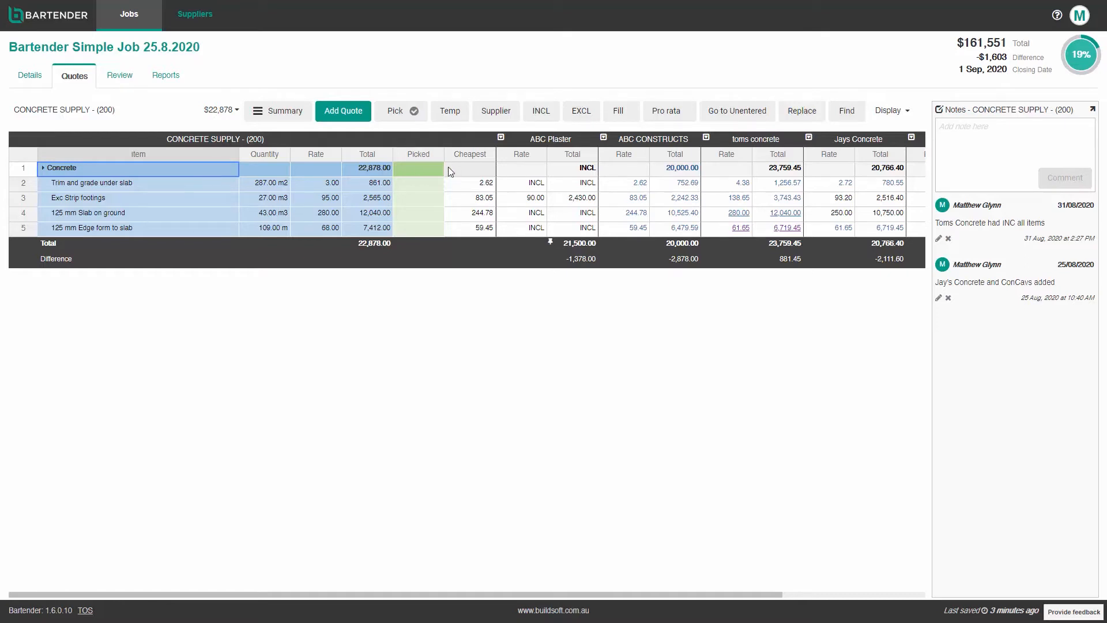
# Step: Pick ABC Plaster as supplier for the whole Concrete Supply comparison and unpick it again
pyautogui.rightClick(518, 157)
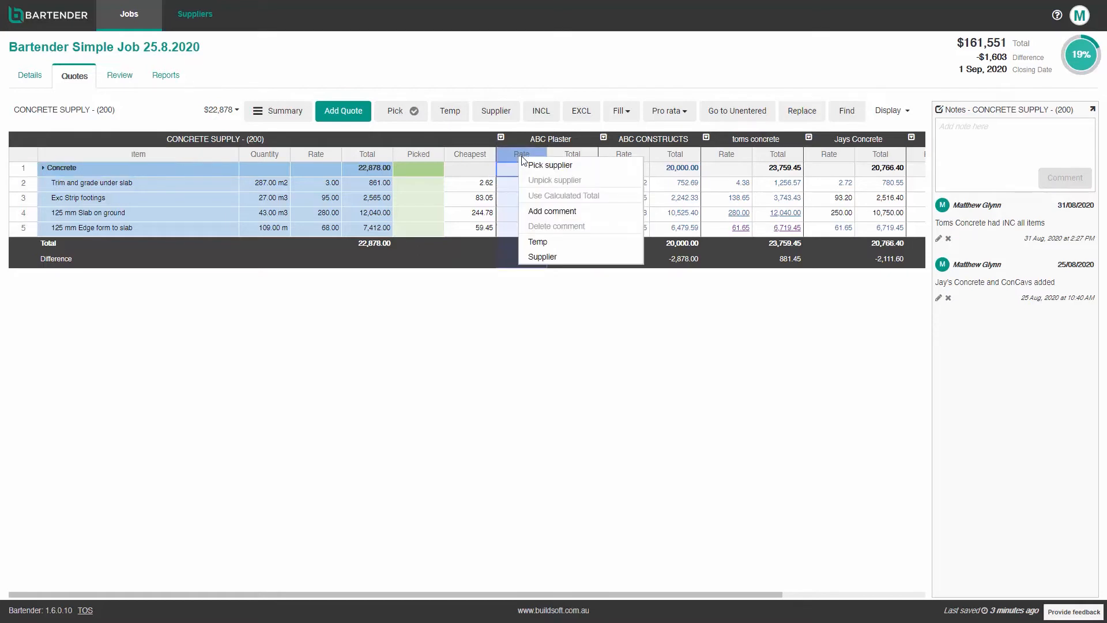
pyautogui.click(565, 167)
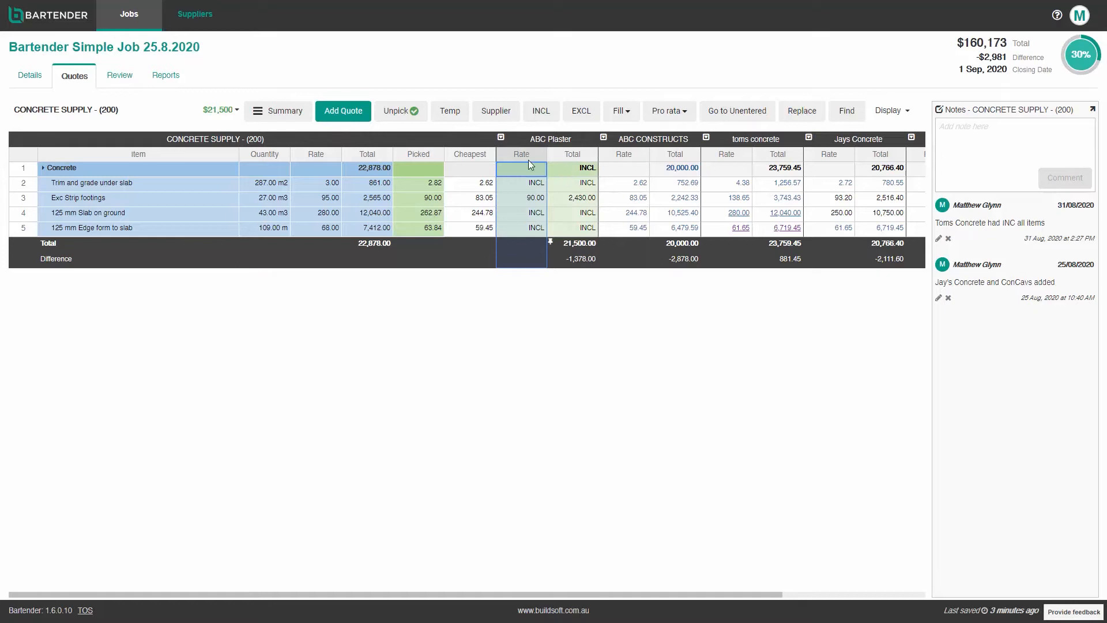
pyautogui.rightClick(568, 156)
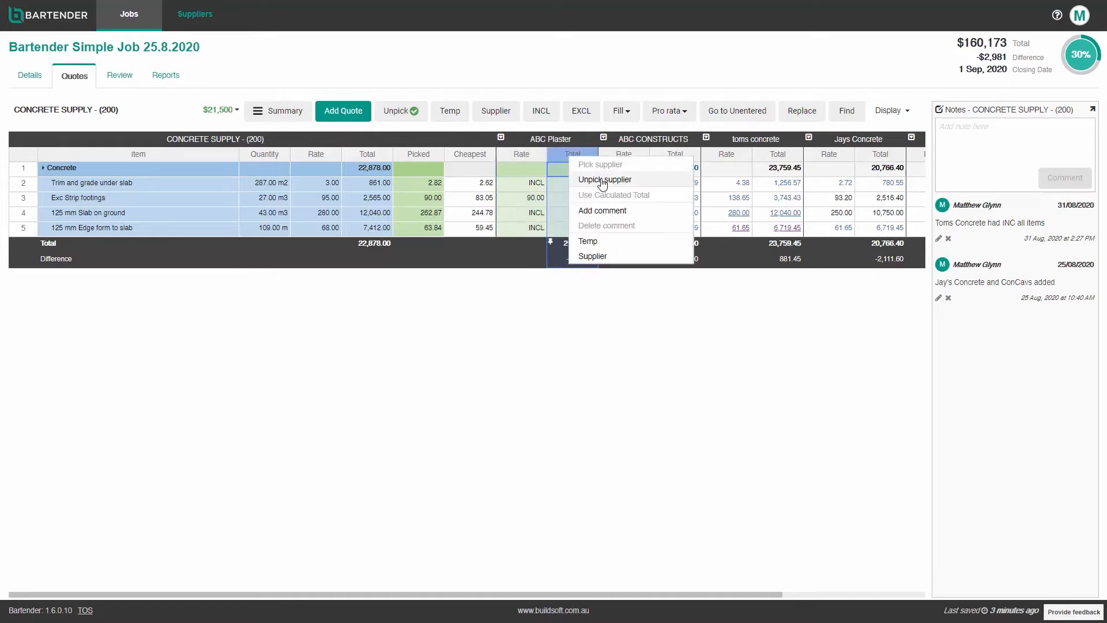
pyautogui.click(644, 180)
# Step: Pick ABC CONSTRUCTS for the entire Concrete heading and clear that pick
pyautogui.press('p')
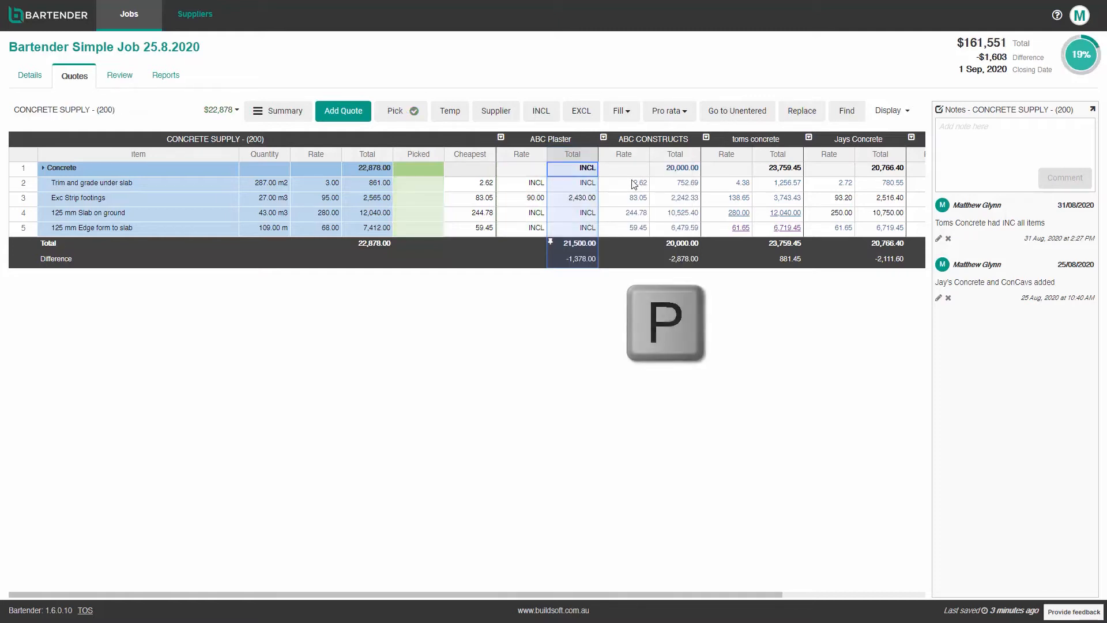
pyautogui.click(673, 170)
pyautogui.press('p')
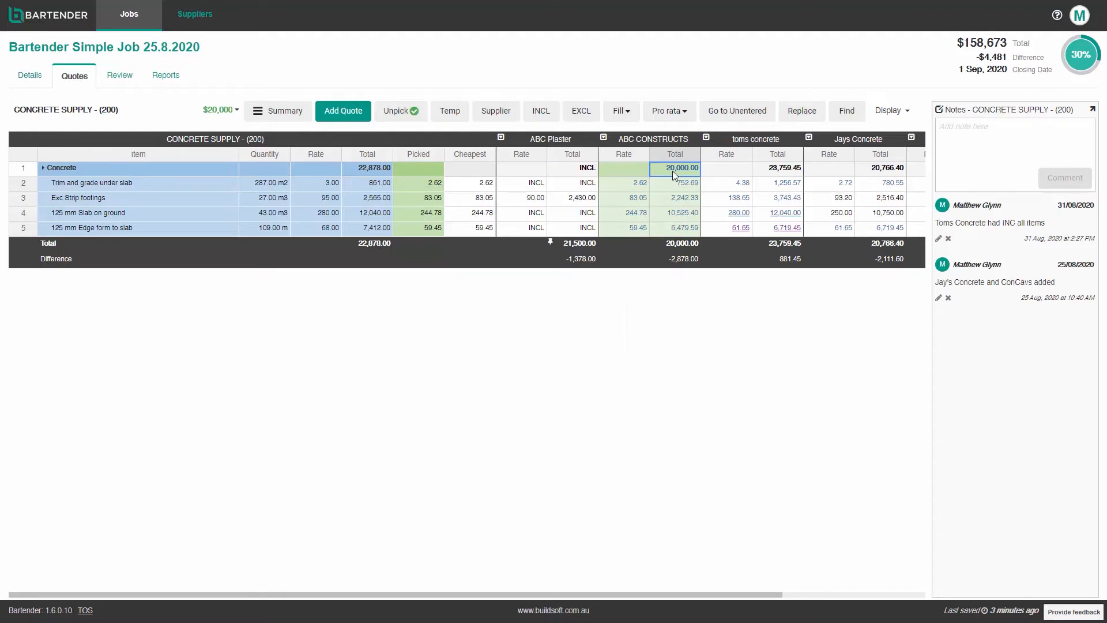
pyautogui.press('p')
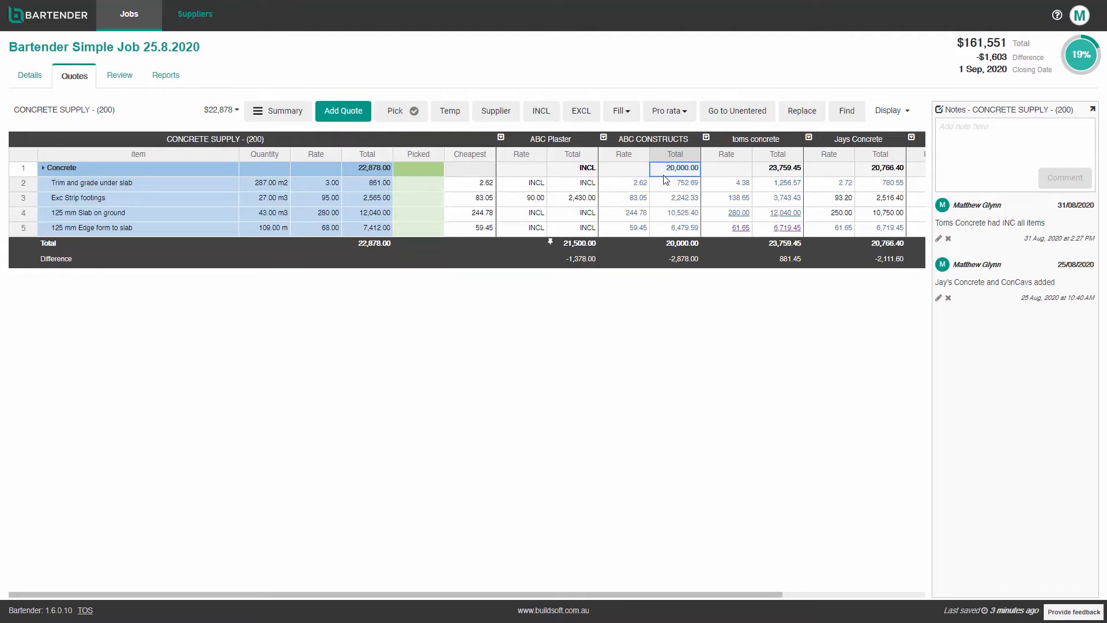
# Step: Pick ABC CONSTRUCTS for Exc Strip footings and toms concrete for Trim and grade under slab, and clear both picks
pyautogui.rightClick(628, 204)
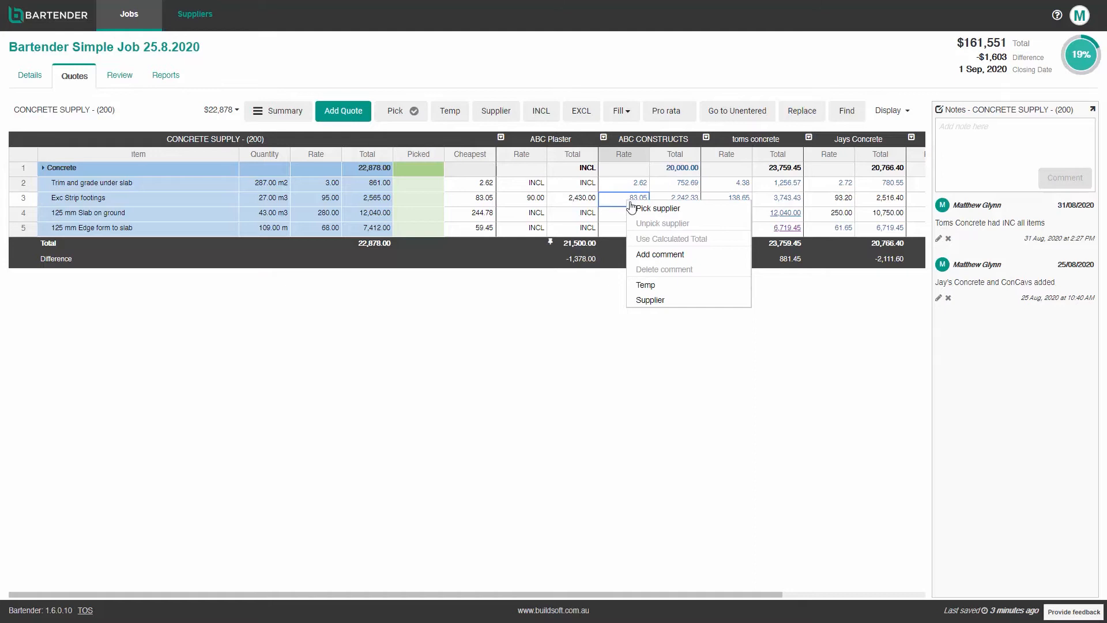
pyautogui.click(655, 209)
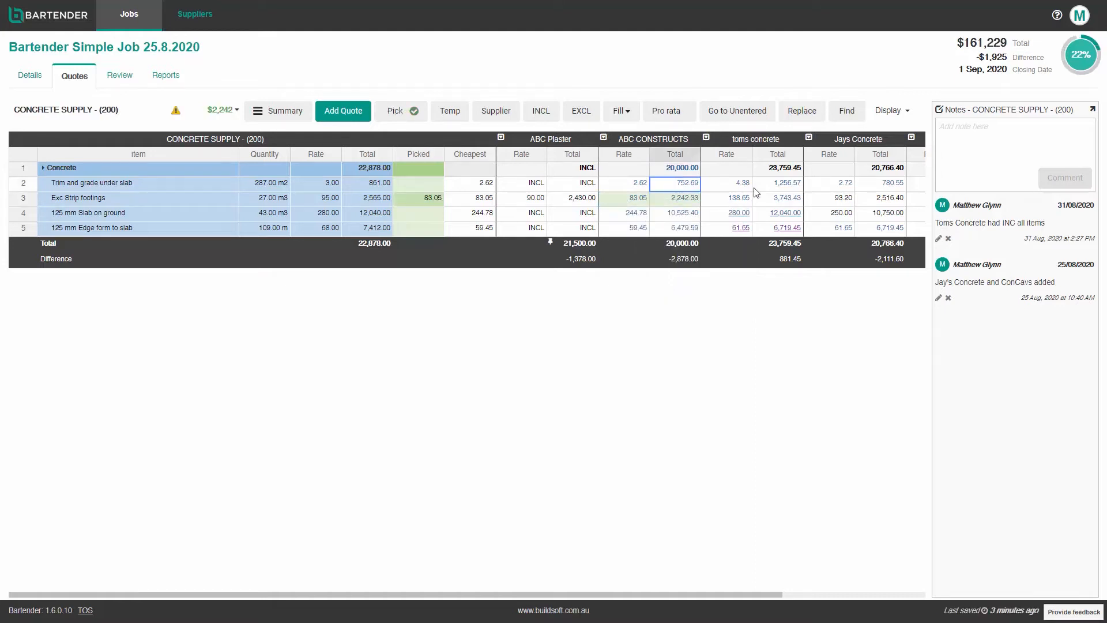
pyautogui.click(780, 185)
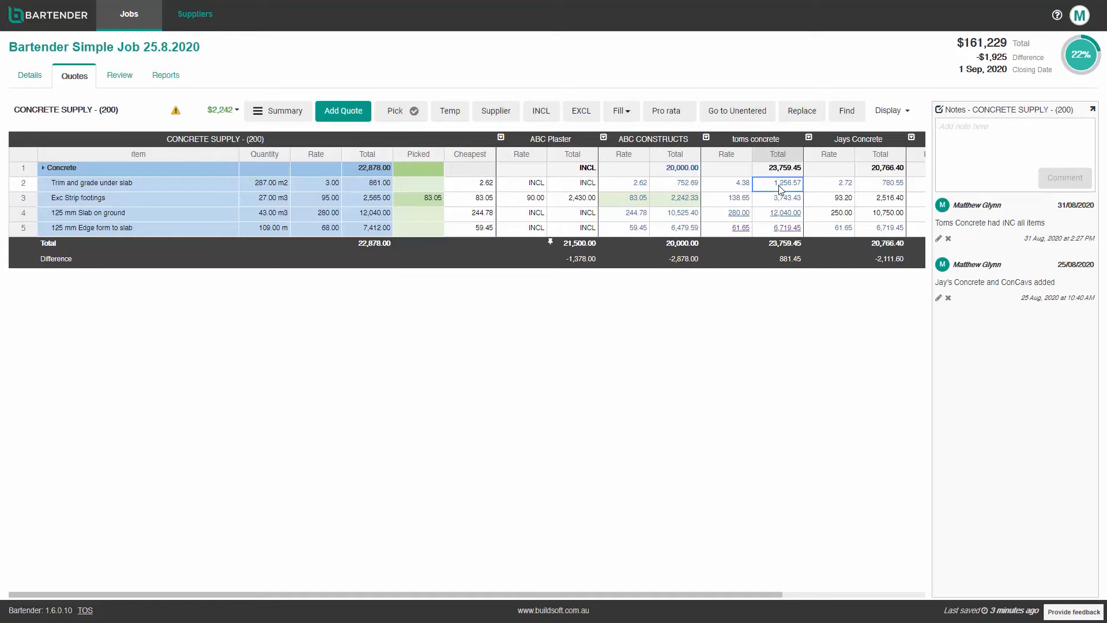
pyautogui.press('space')
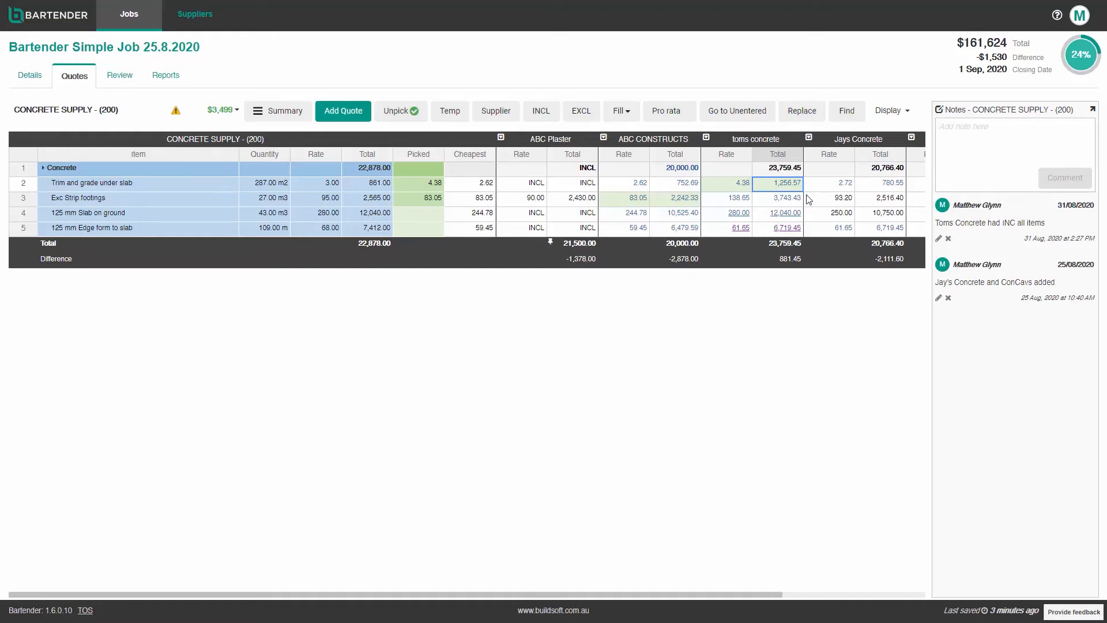
pyautogui.click(672, 198)
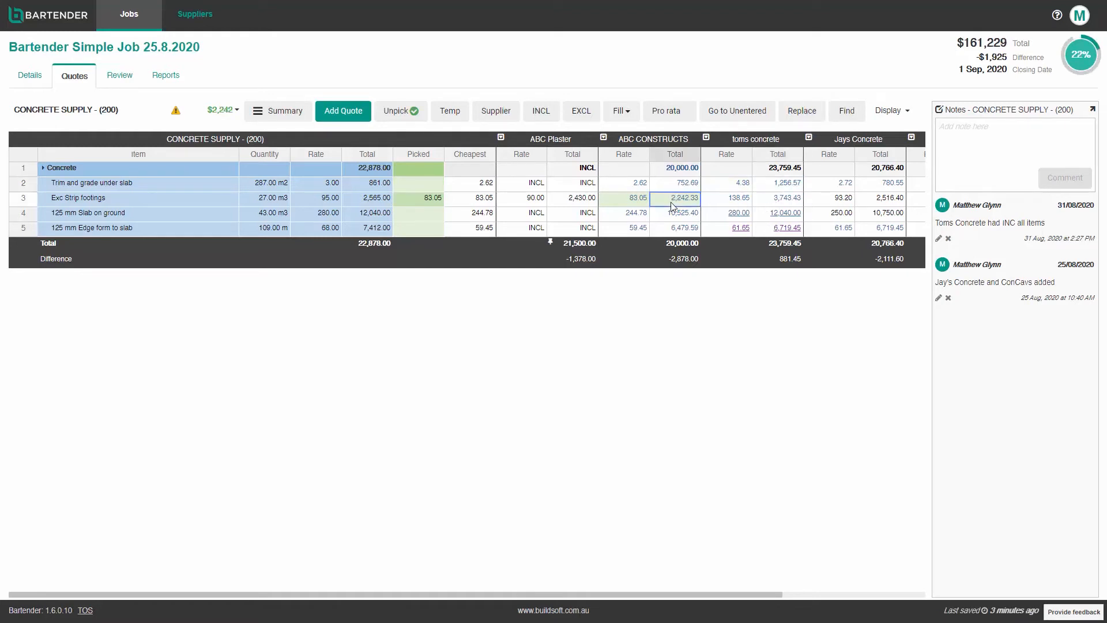
pyautogui.doubleClick(671, 203)
# Step: Pick the ABC CONSTRUCTS totals for all four concrete items as one range and undo the pick
pyautogui.click(681, 188)
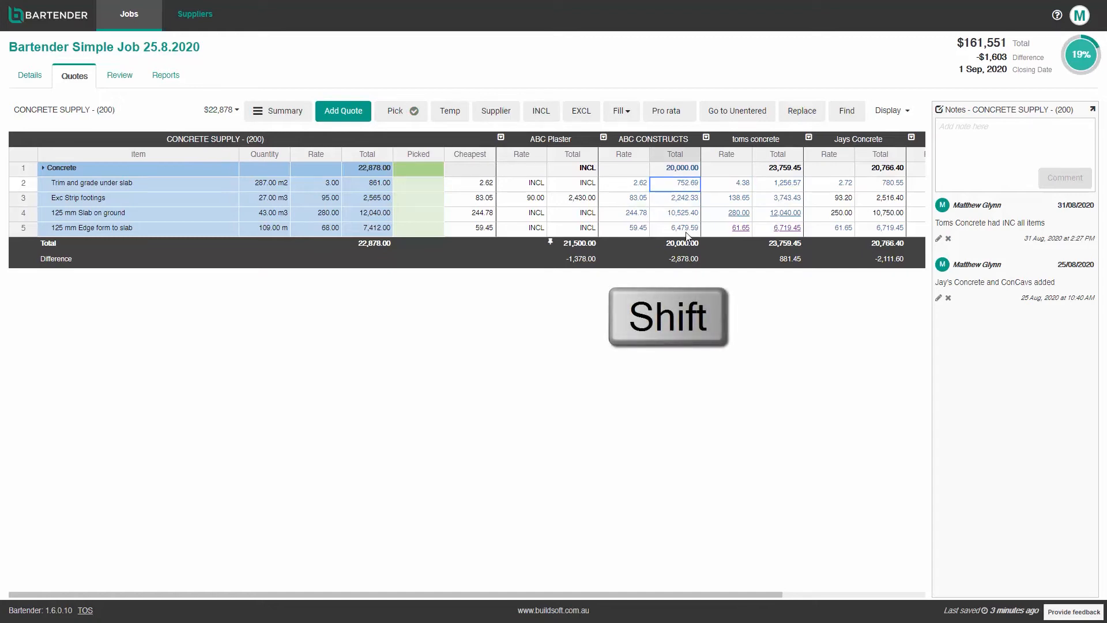
pyautogui.keyDown('shift'); pyautogui.click(686, 231); pyautogui.keyUp('shift')
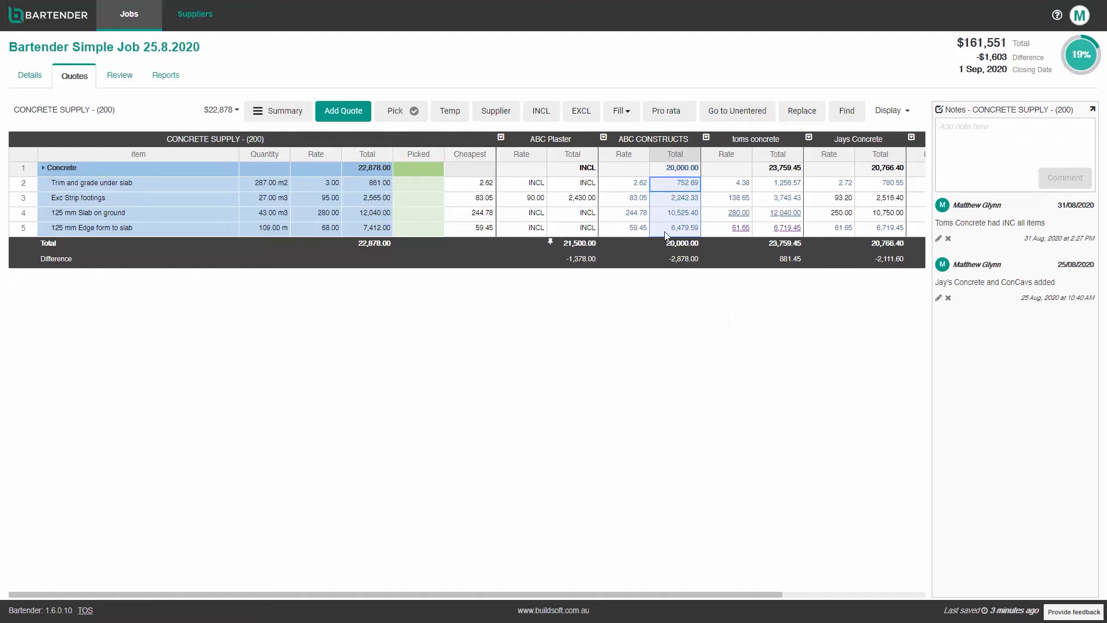
pyautogui.click(403, 112)
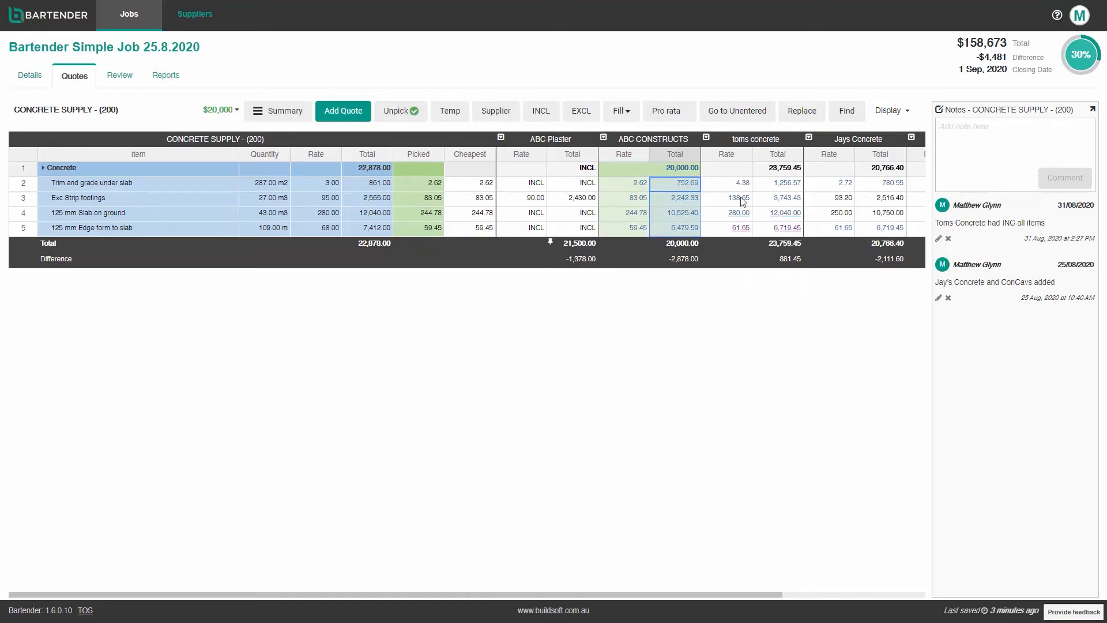
pyautogui.hotkey('ctrl', 'z')
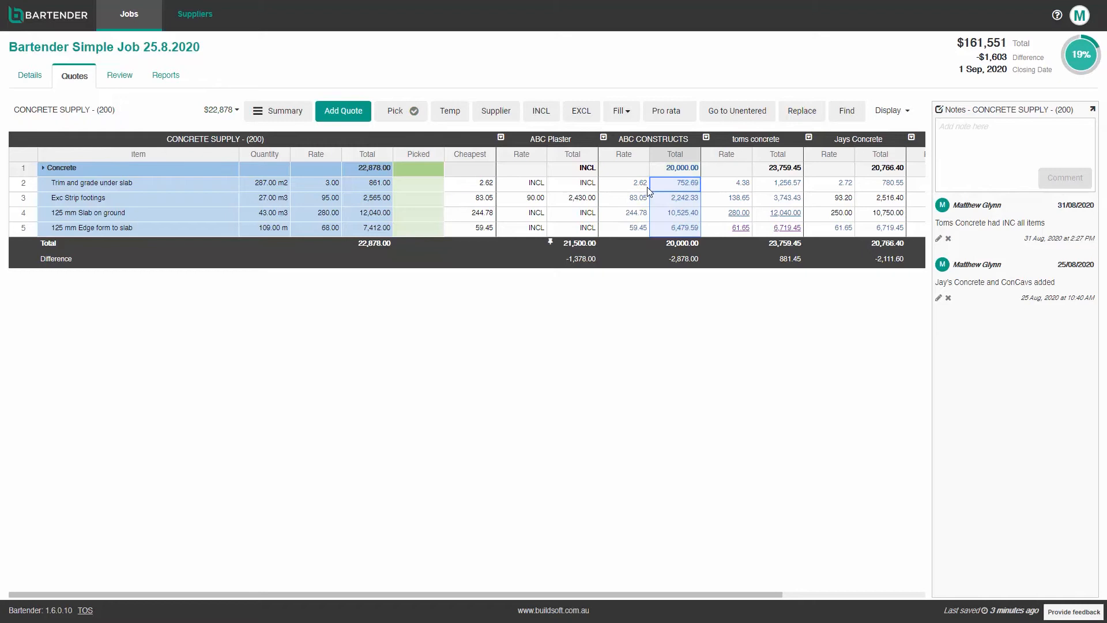
# Step: Pick ABC CONSTRUCTS for Trim and grade under slab, 125 mm Slab on ground and 125 mm Edge form to slab together
pyautogui.click(631, 199)
pyautogui.moveTo(683, 185); pyautogui.dragTo(681, 232)
pyautogui.press('ctrl')
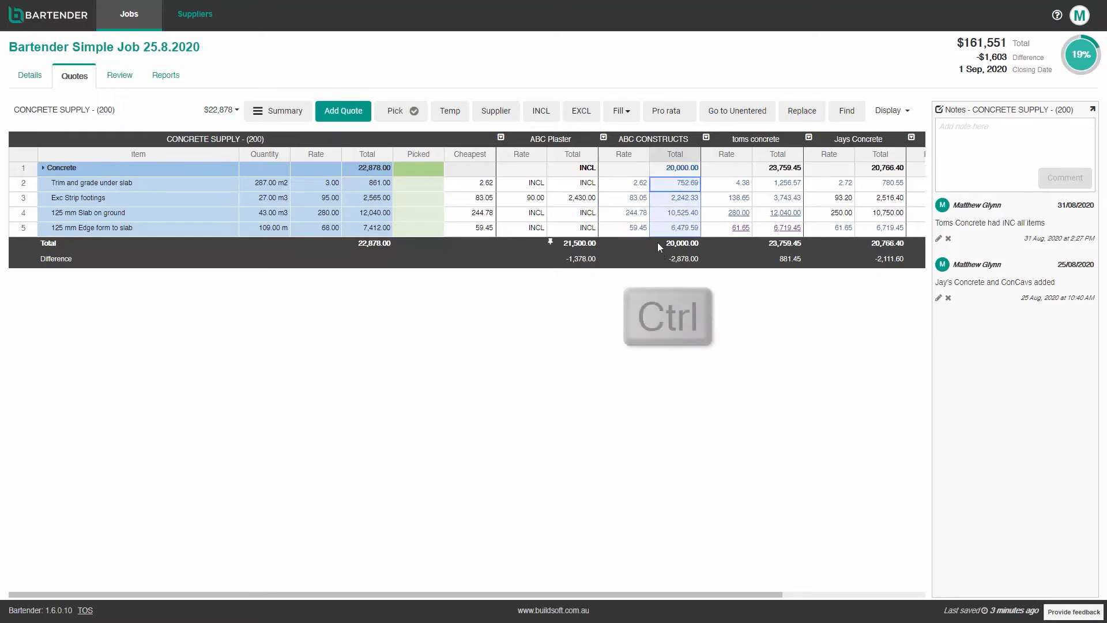
pyautogui.click(695, 189)
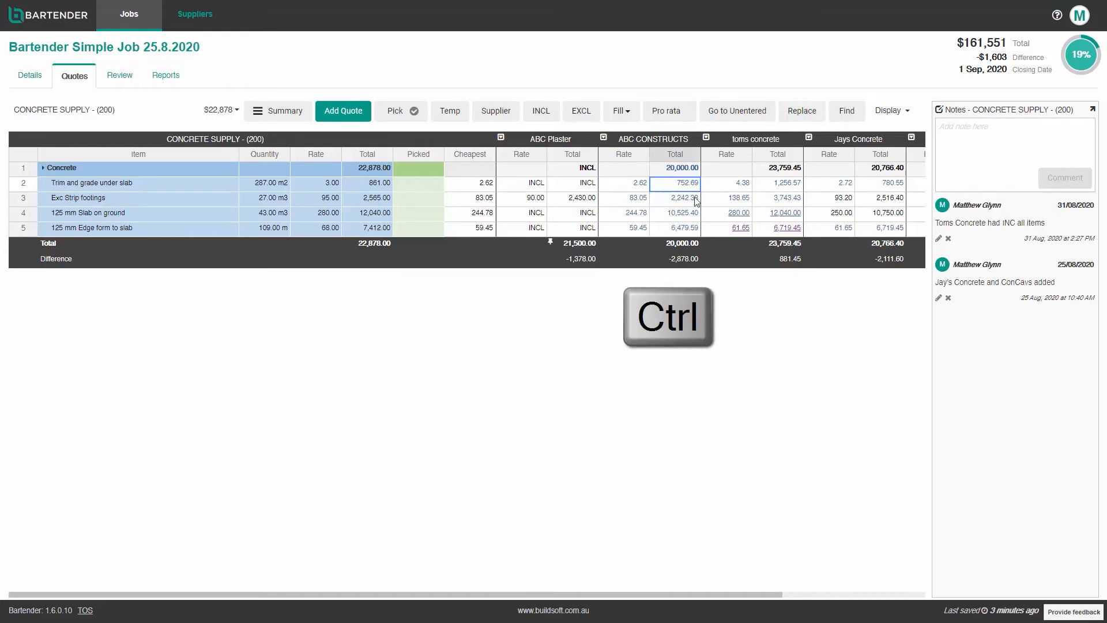
pyautogui.keyDown('ctrl'); pyautogui.click(684, 214); pyautogui.keyUp('ctrl')
pyautogui.keyDown('ctrl'); pyautogui.click(676, 225); pyautogui.keyUp('ctrl')
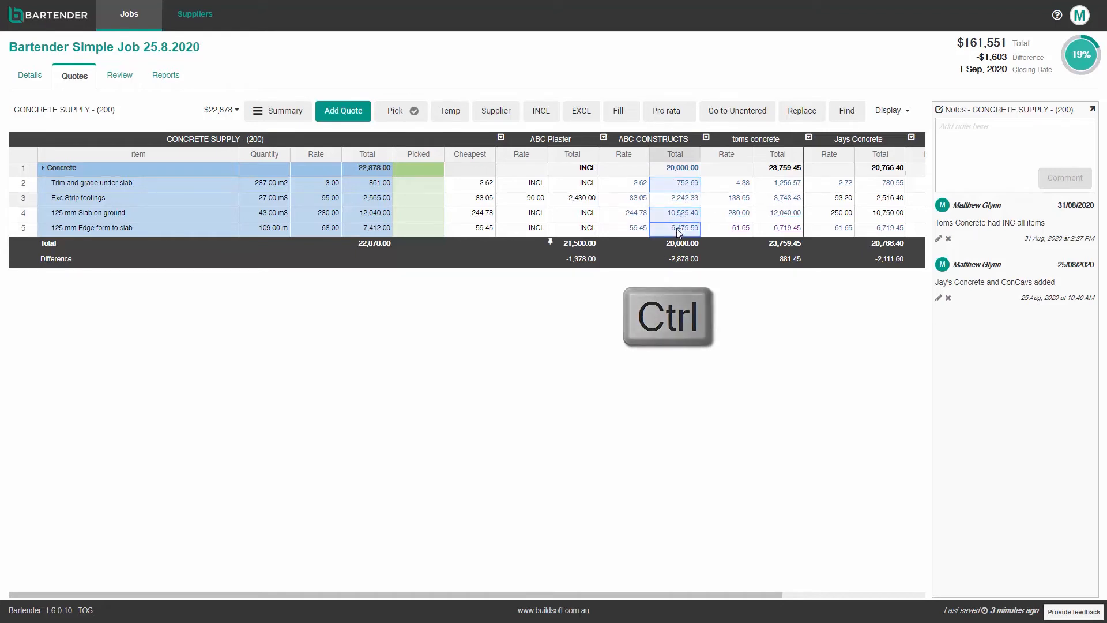
pyautogui.press('space')
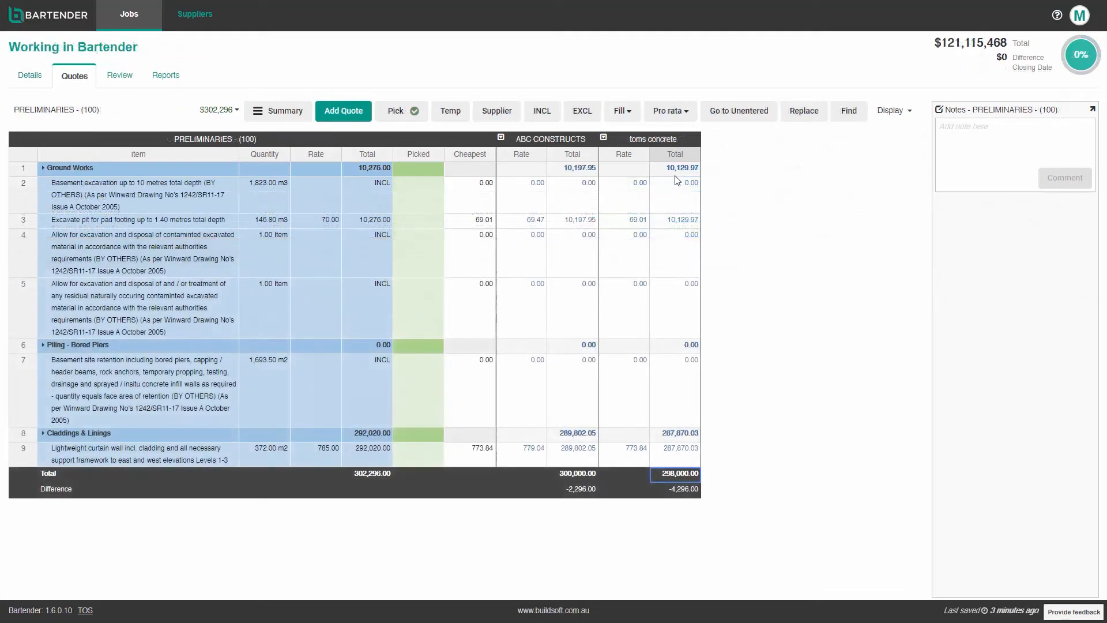
# Step: In the Preliminaries package, pick toms concrete for the Ground Works heading and ABC CONSTRUCTS for Claddings & Linings
pyautogui.click(676, 172)
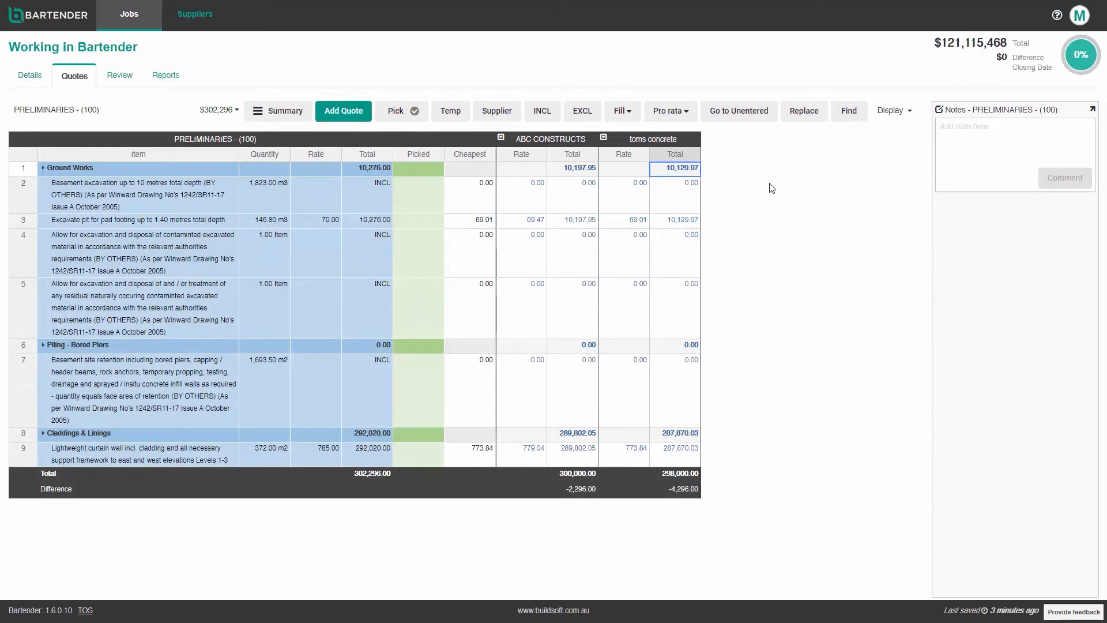
pyautogui.doubleClick(677, 171)
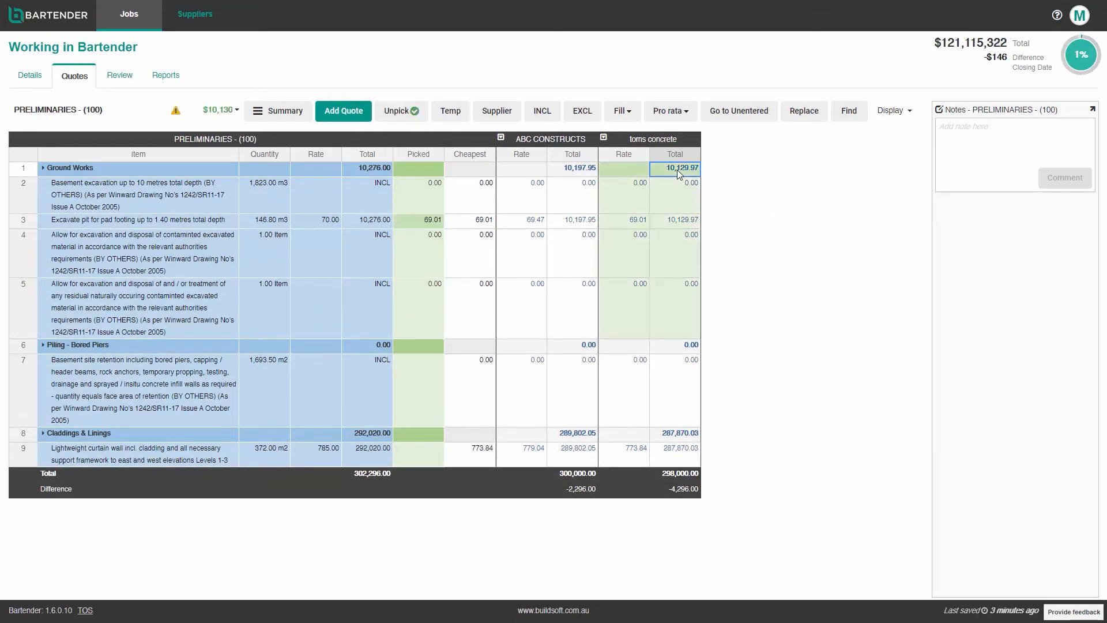
pyautogui.click(565, 434)
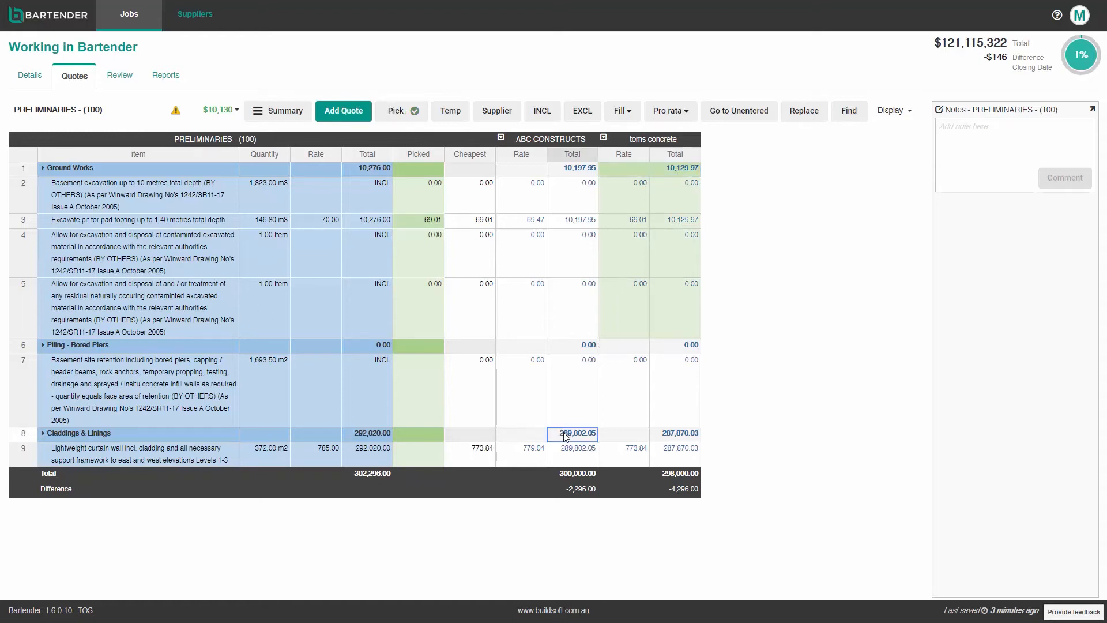
pyautogui.doubleClick(565, 436)
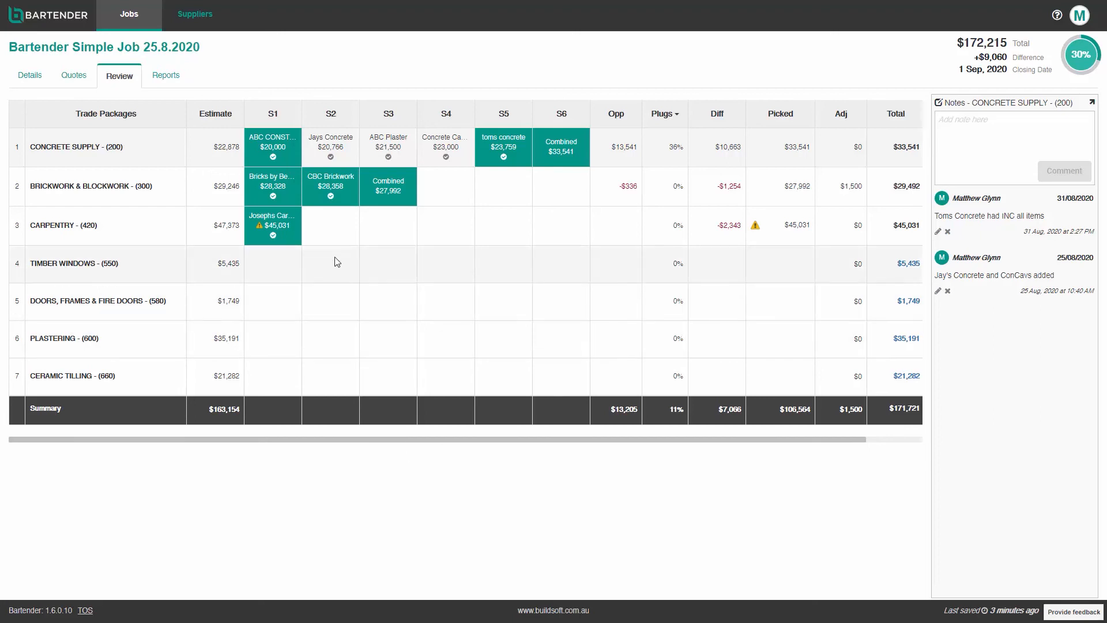
# Step: In the job review, unpick CBC Brickwork for Brickwork & Blockwork and toms concrete for Concrete Supply
pyautogui.click(330, 200)
pyautogui.click(330, 199)
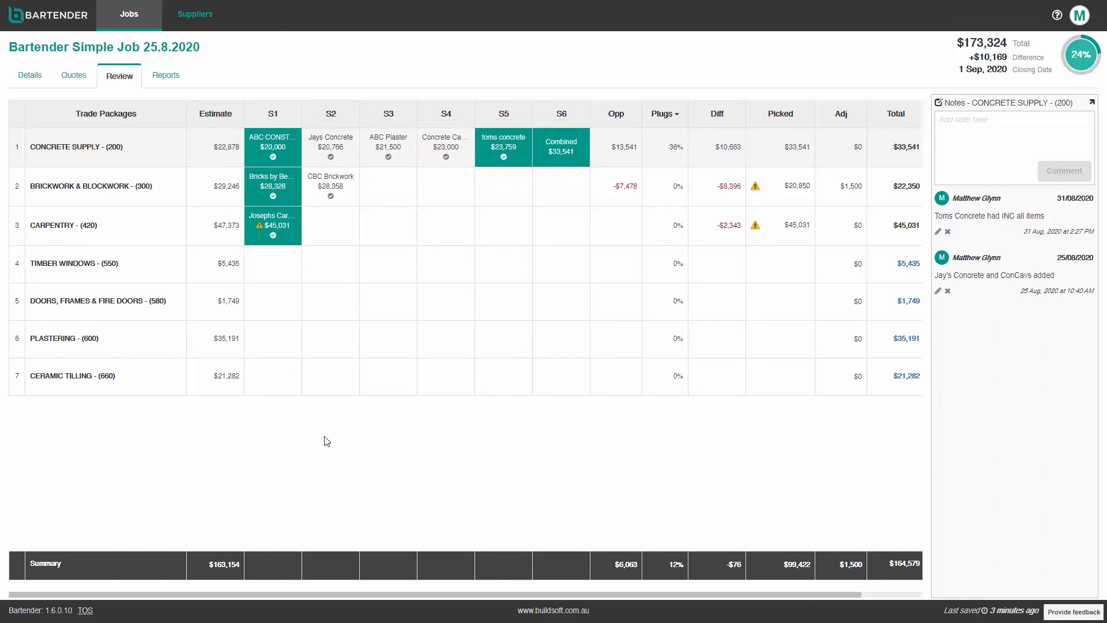
pyautogui.click(503, 159)
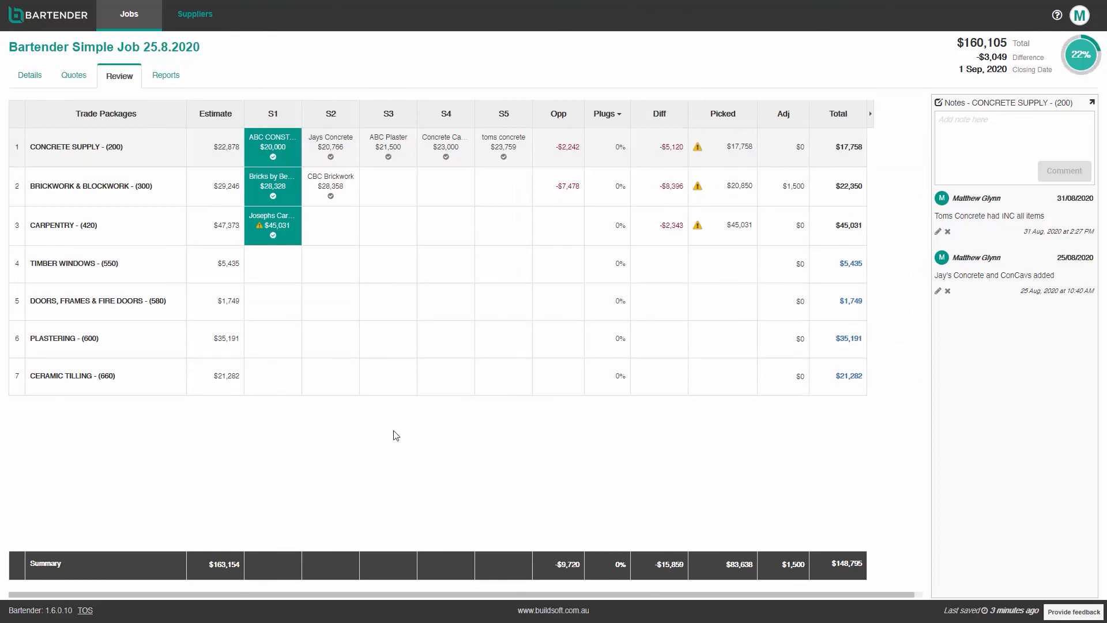